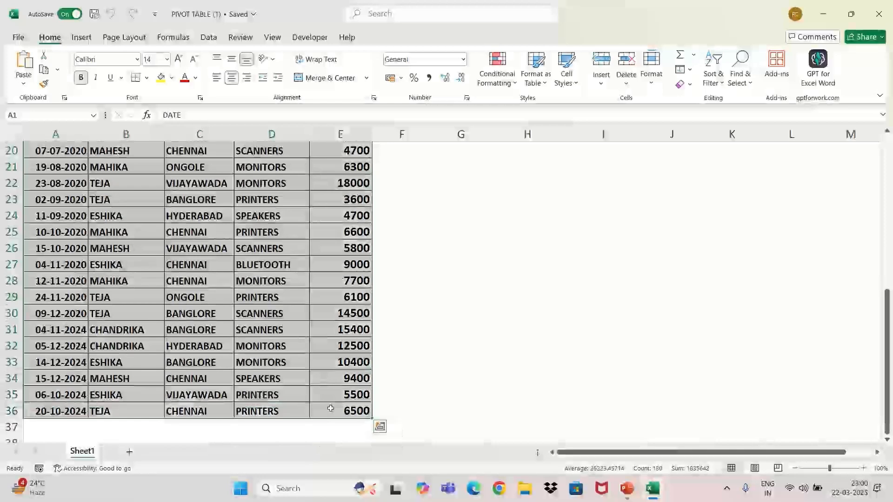
# Step: Insert a PivotTable from the sales data range on a new worksheet
pyautogui.click(84, 42)
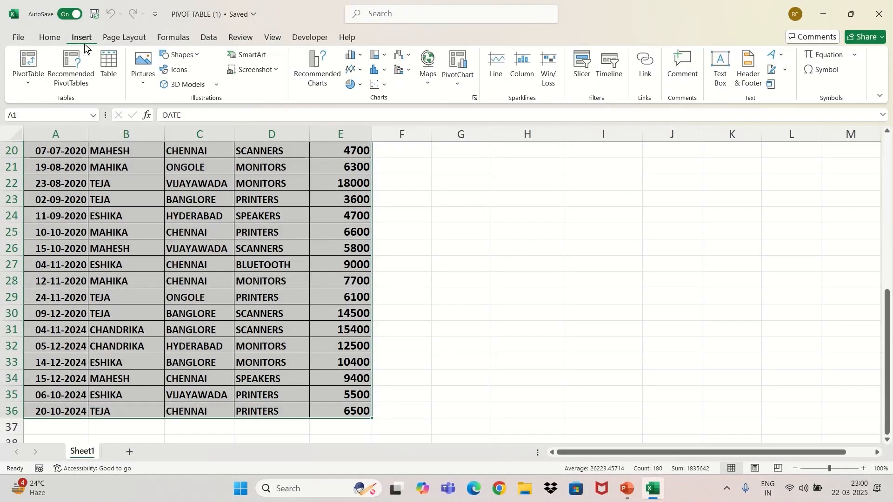
pyautogui.click(25, 83)
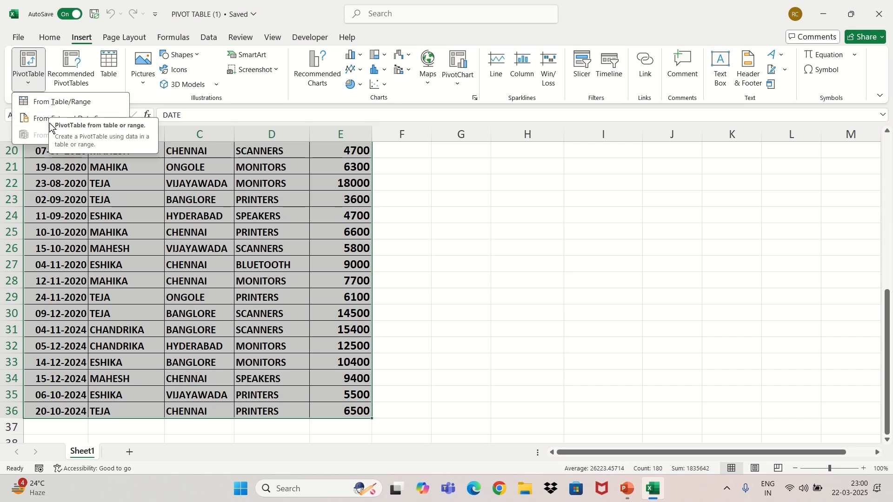
pyautogui.click(68, 103)
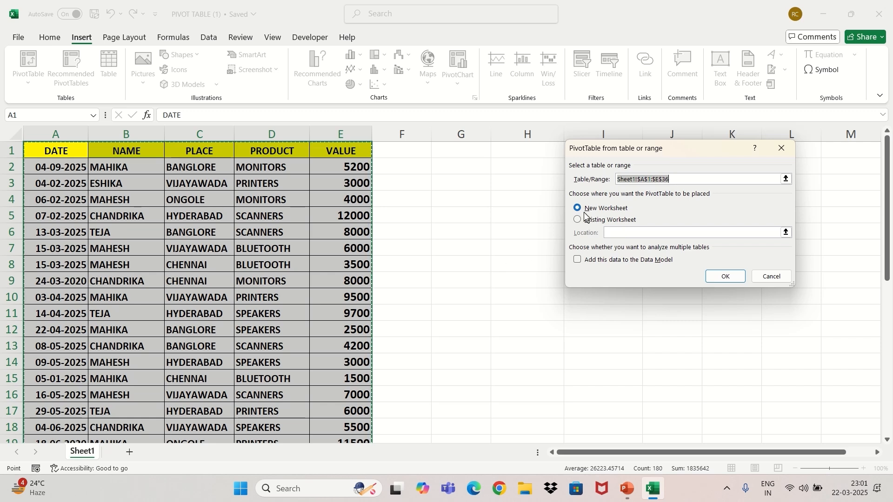
pyautogui.click(724, 279)
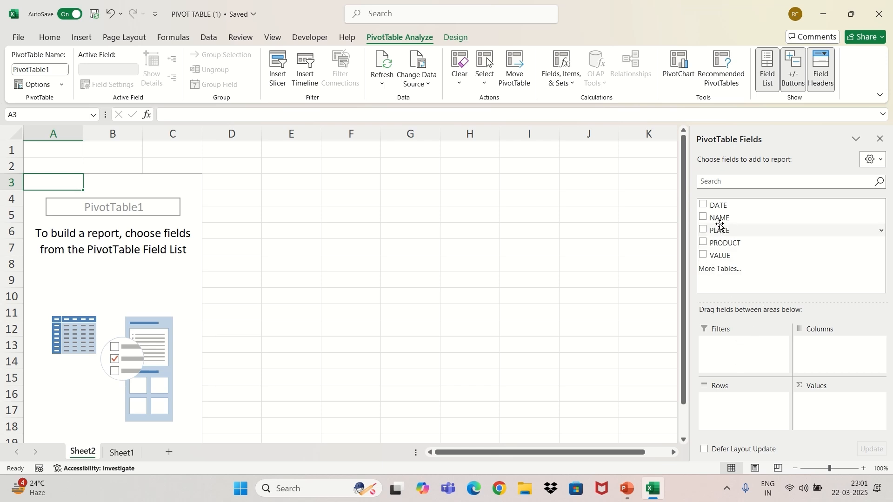
# Step: Add NAME to the rows and VALUE to the values to total sales per name
pyautogui.moveTo(720, 218); pyautogui.dragTo(735, 408)
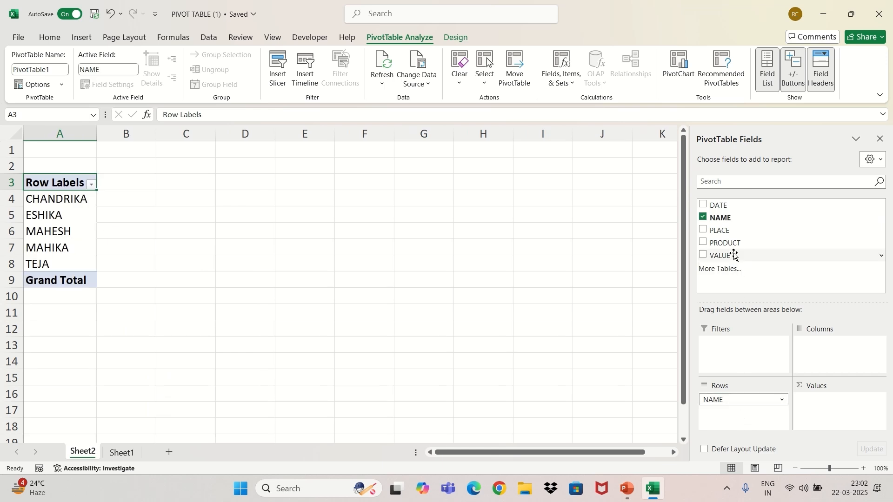
pyautogui.moveTo(719, 256); pyautogui.dragTo(830, 401)
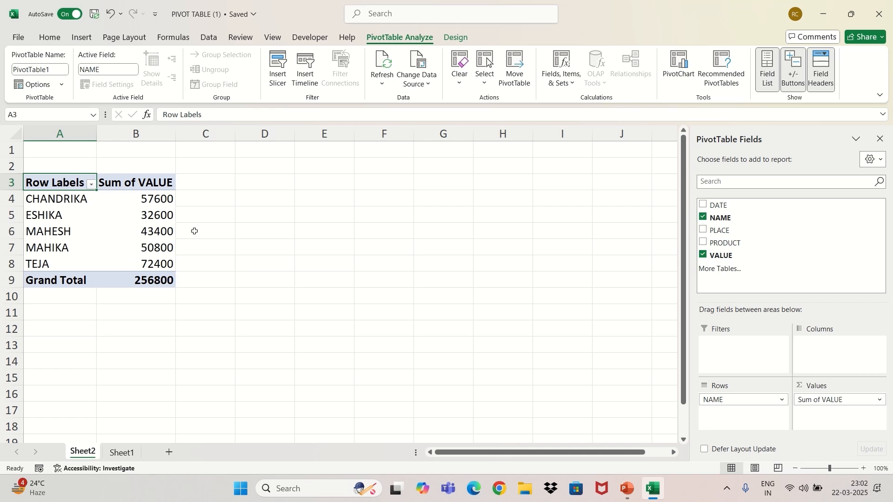
pyautogui.moveTo(110, 195)
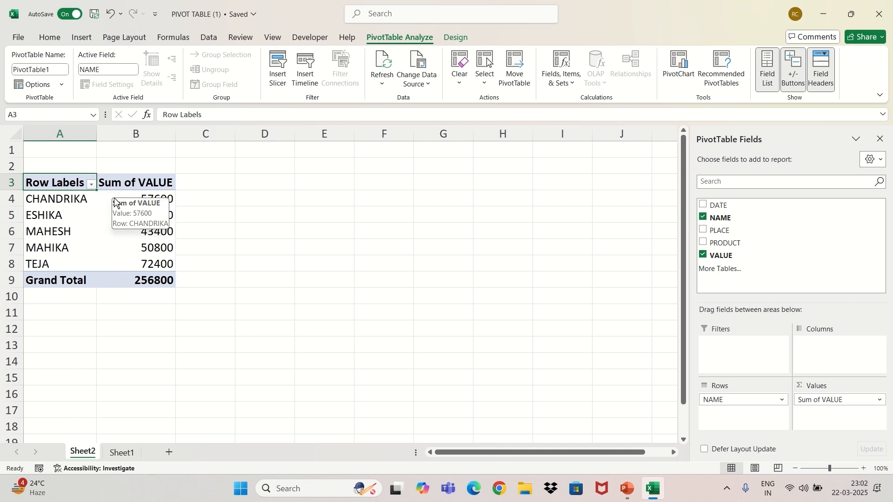
pyautogui.moveTo(151, 234)
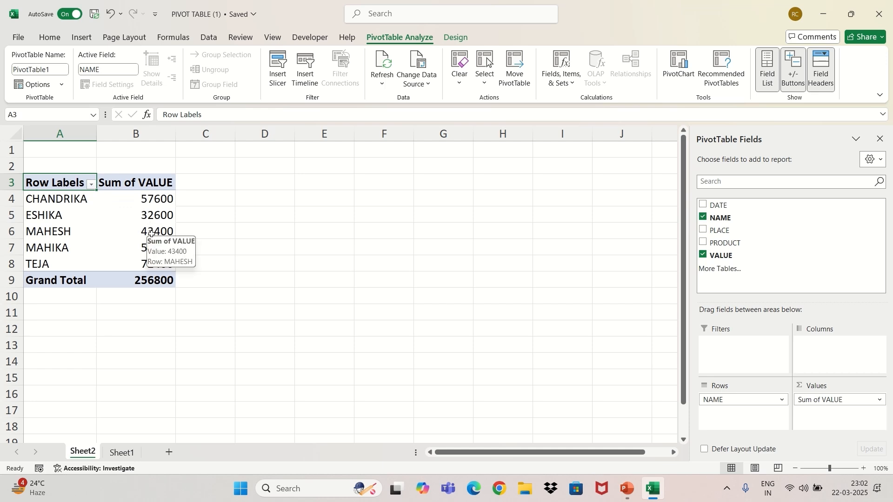
pyautogui.moveTo(163, 218)
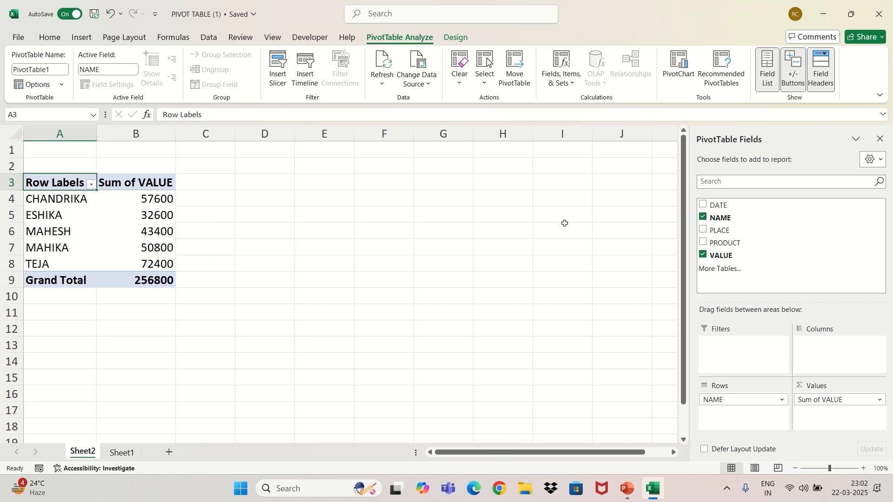
# Step: Replace NAME with PRODUCT as the row field to total sales per product
pyautogui.click(703, 217)
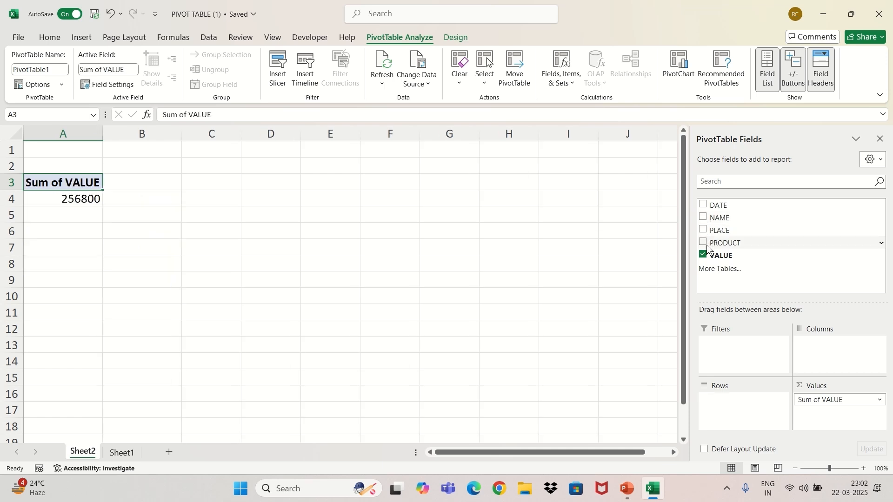
pyautogui.click(704, 243)
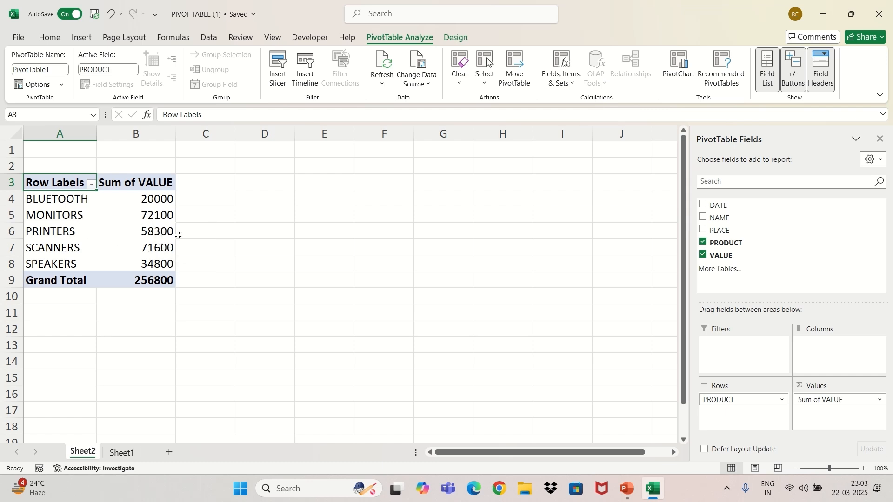
pyautogui.moveTo(165, 214); pyautogui.dragTo(205, 279)
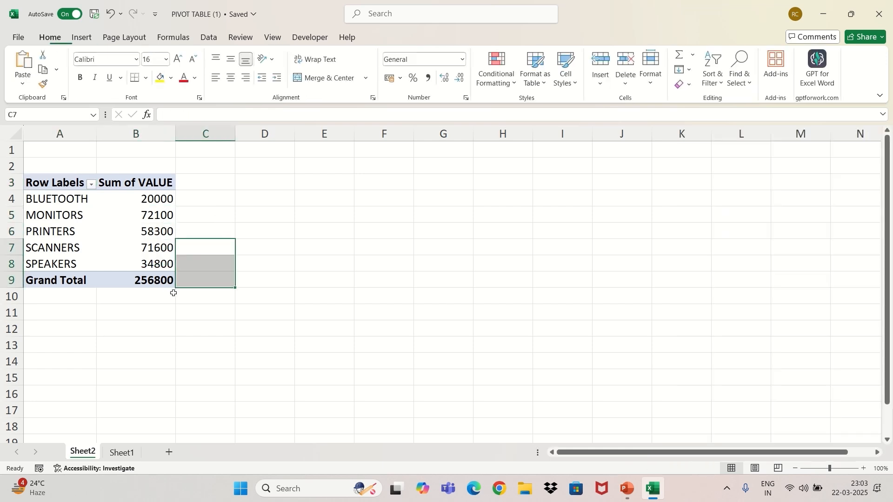
pyautogui.click(142, 299)
pyautogui.click(158, 215)
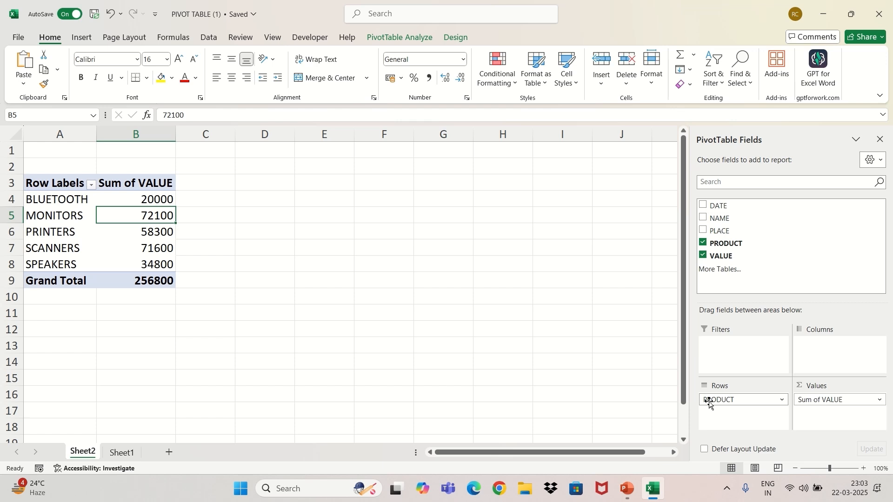
# Step: Replace PRODUCT with PLACE as the row field to total sales per place
pyautogui.click(709, 243)
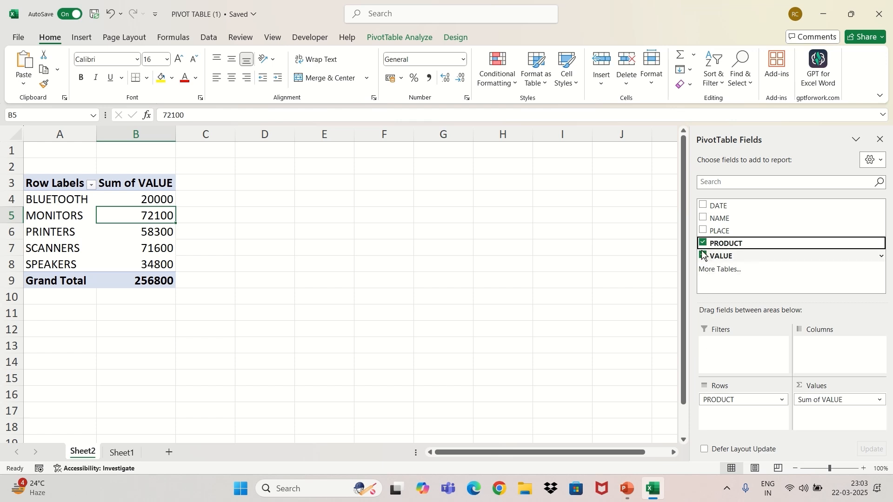
pyautogui.click(703, 244)
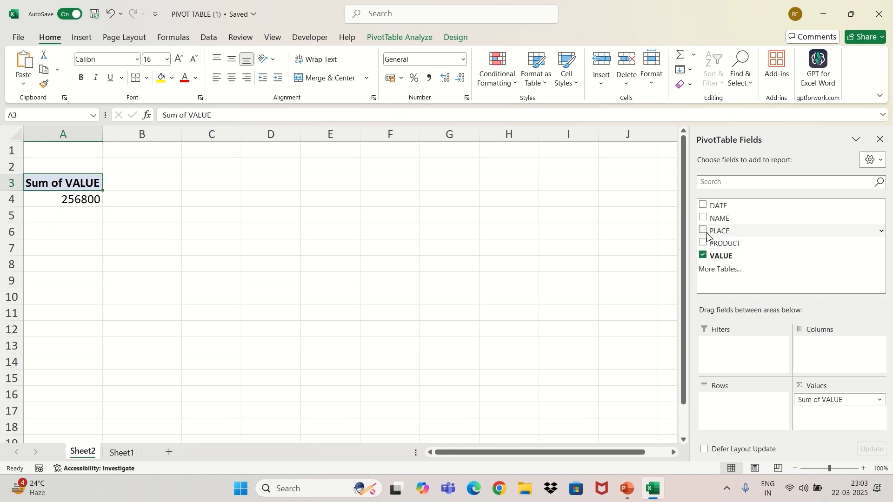
pyautogui.click(706, 235)
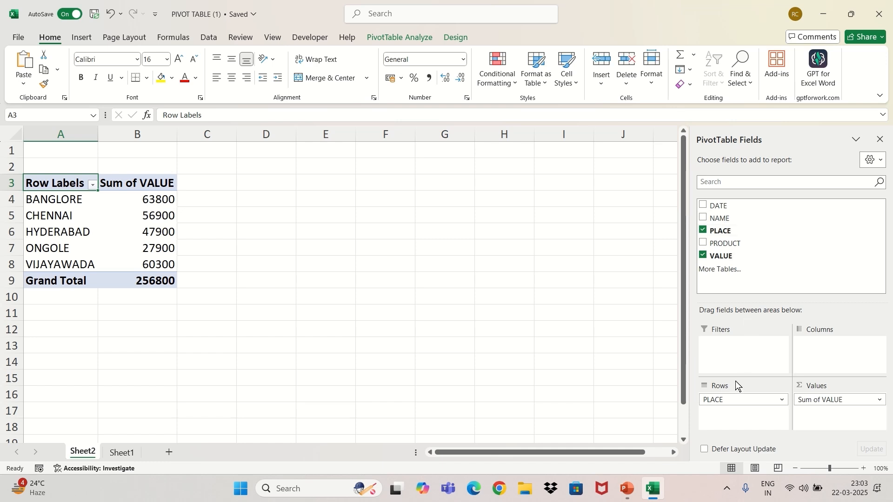
# Step: Add NAME to the rows and move it above PLACE so places are nested under each name
pyautogui.moveTo(721, 218)
pyautogui.mouseDown()
pyautogui.moveTo(712, 384)
pyautogui.moveTo(726, 427)
pyautogui.moveTo(716, 417)
pyautogui.mouseUp()
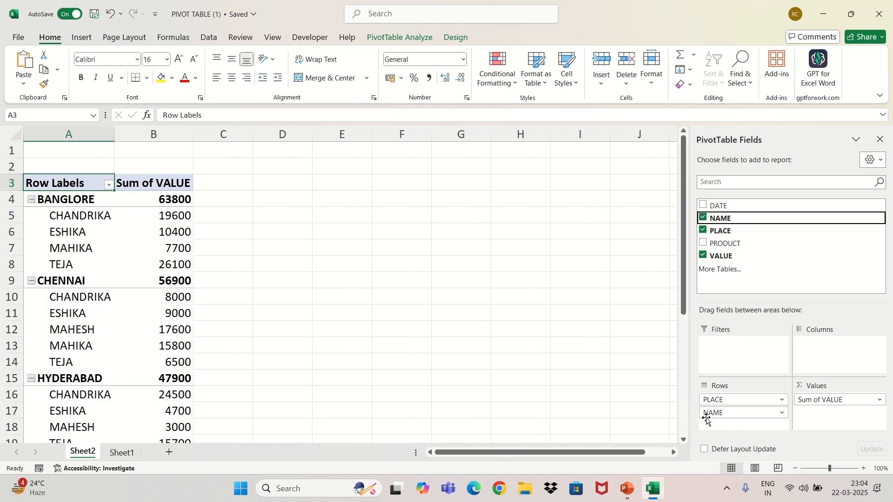
pyautogui.moveTo(719, 401); pyautogui.dragTo(725, 433)
pyautogui.moveTo(718, 401)
pyautogui.mouseDown()
pyautogui.moveTo(730, 432)
pyautogui.moveTo(728, 401)
pyautogui.mouseUp()
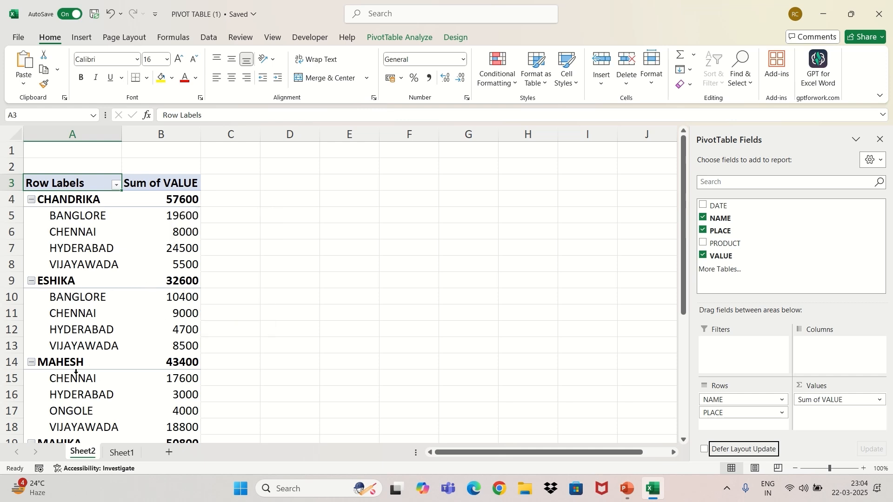
pyautogui.scroll(-3, 149, 362)
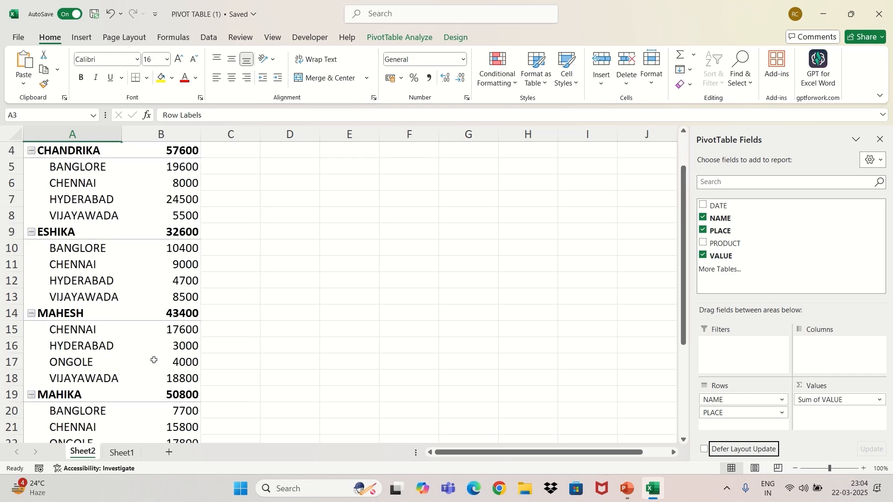
pyautogui.scroll(3, 154, 360)
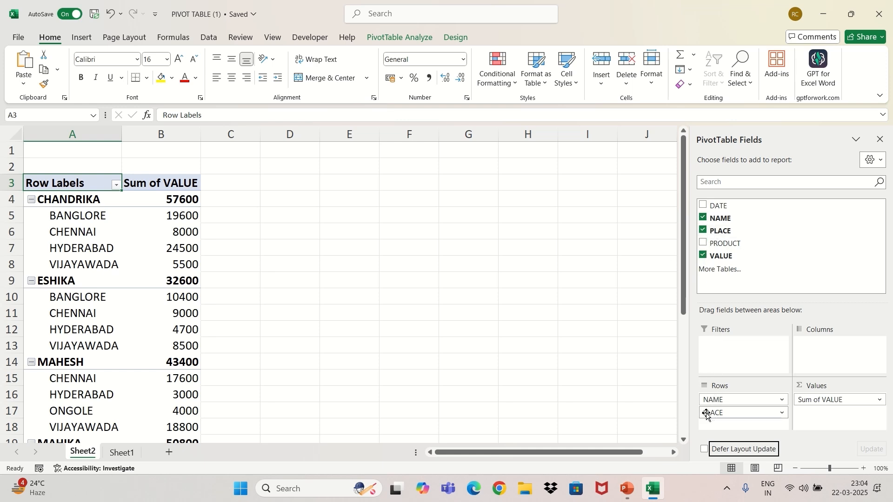
# Step: Replace PLACE with PRODUCT as the second row field under NAME
pyautogui.click(703, 230)
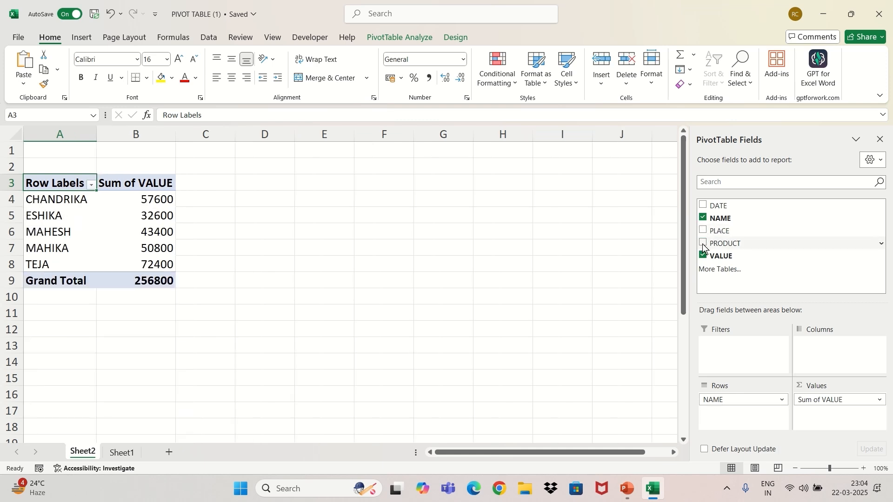
pyautogui.click(703, 243)
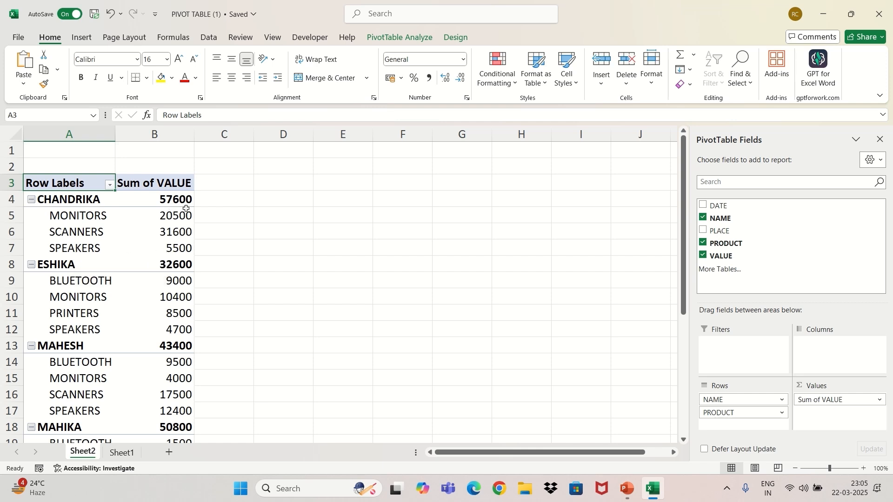
pyautogui.moveTo(186, 209)
pyautogui.scroll(-6, 122, 298)
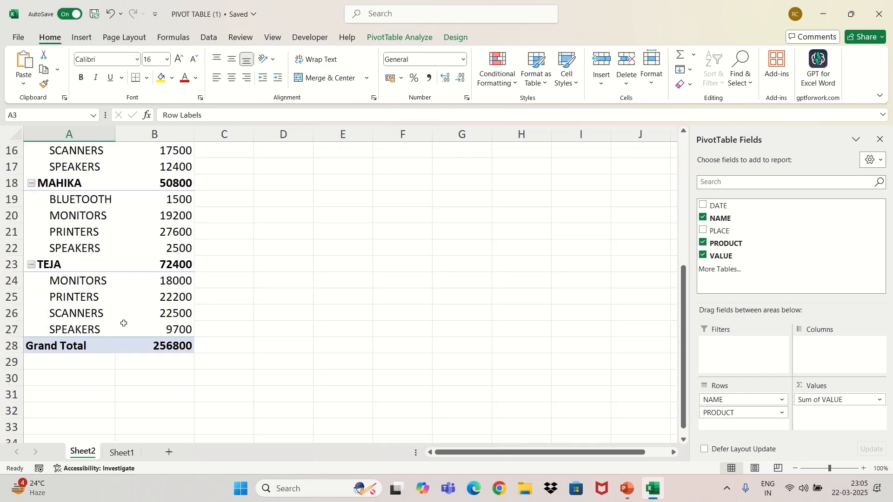
pyautogui.scroll(6, 130, 316)
pyautogui.scroll(-1, 133, 309)
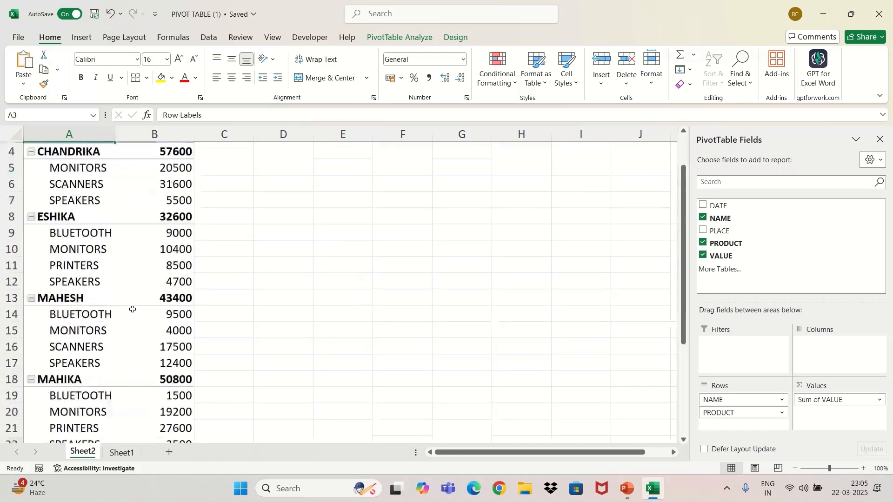
pyautogui.moveTo(132, 309)
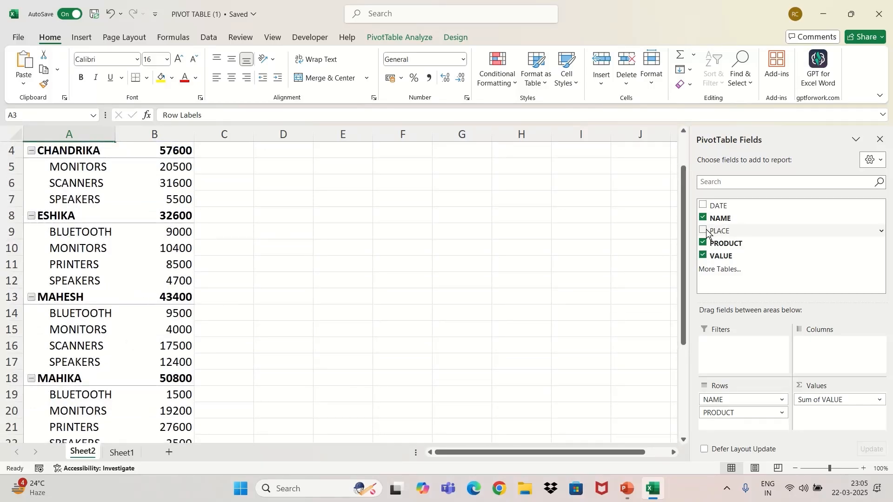
# Step: Add PLACE as the column field to cross-tabulate sales by place
pyautogui.moveTo(702, 232); pyautogui.dragTo(824, 360)
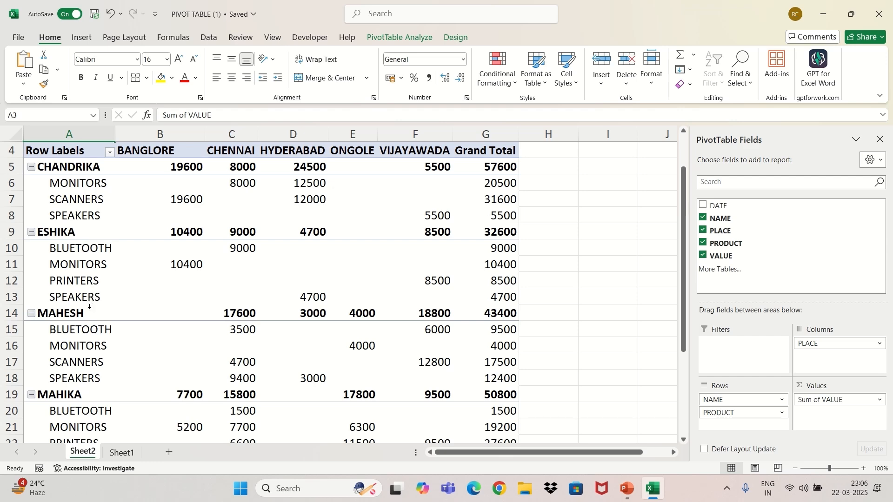
pyautogui.scroll(-1, 82, 395)
pyautogui.scroll(-1, 82, 396)
pyautogui.scroll(2, 195, 259)
pyautogui.scroll(-3, 322, 272)
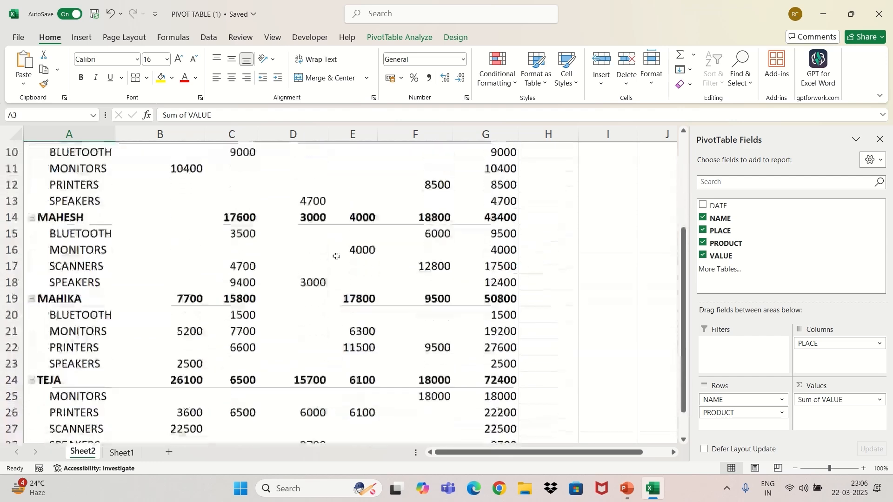
pyautogui.scroll(4, 316, 281)
pyautogui.scroll(1, 328, 283)
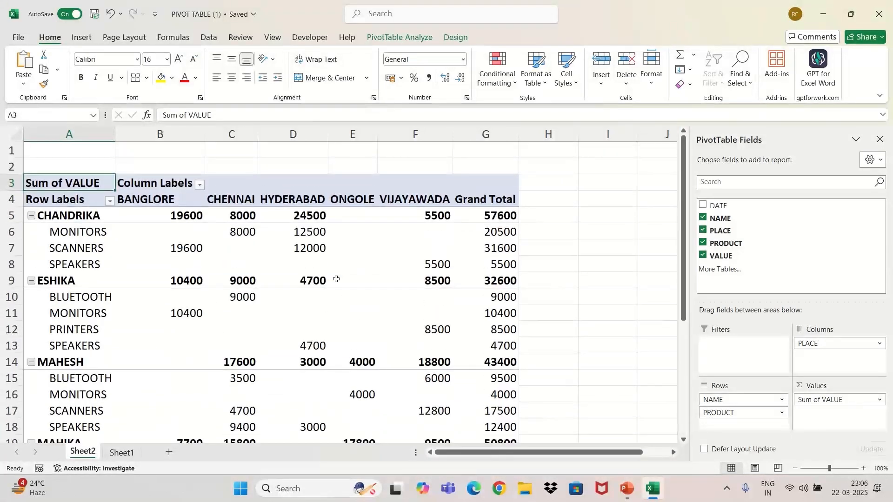
# Step: Rearrange the pivot to show NAME and PLACE in the rows and PRODUCT in the columns
pyautogui.click(703, 243)
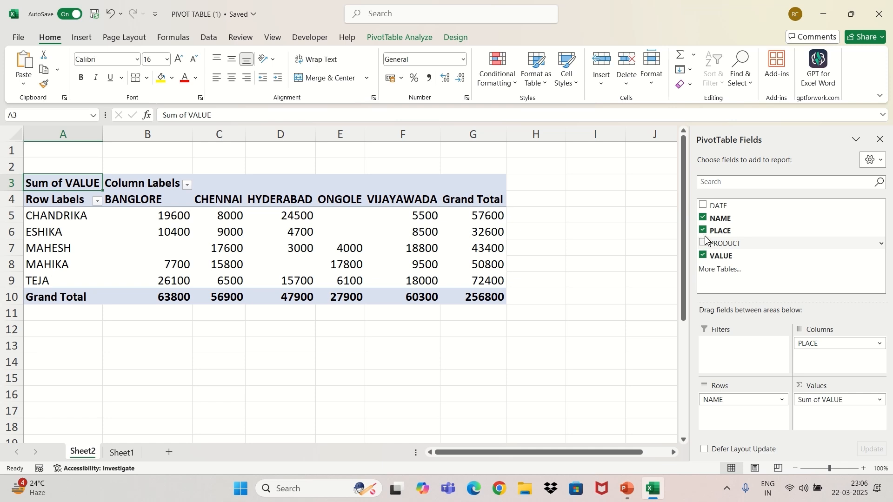
pyautogui.click(704, 231)
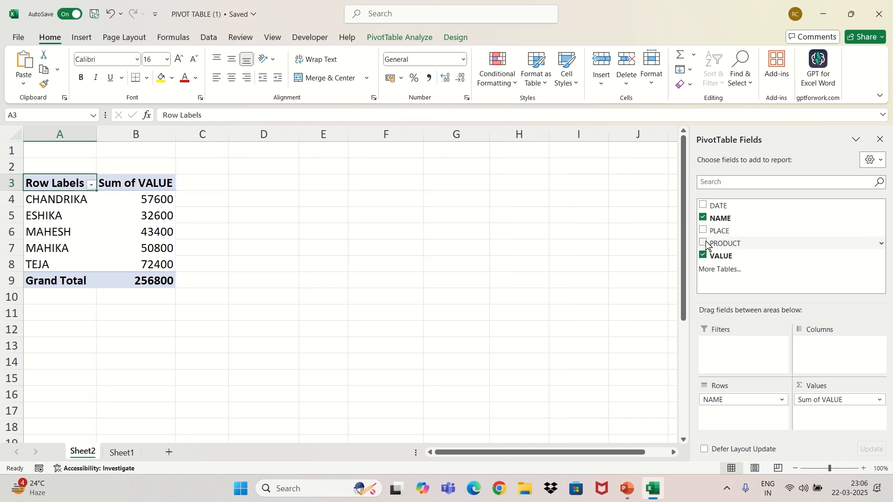
pyautogui.moveTo(706, 242); pyautogui.dragTo(820, 350)
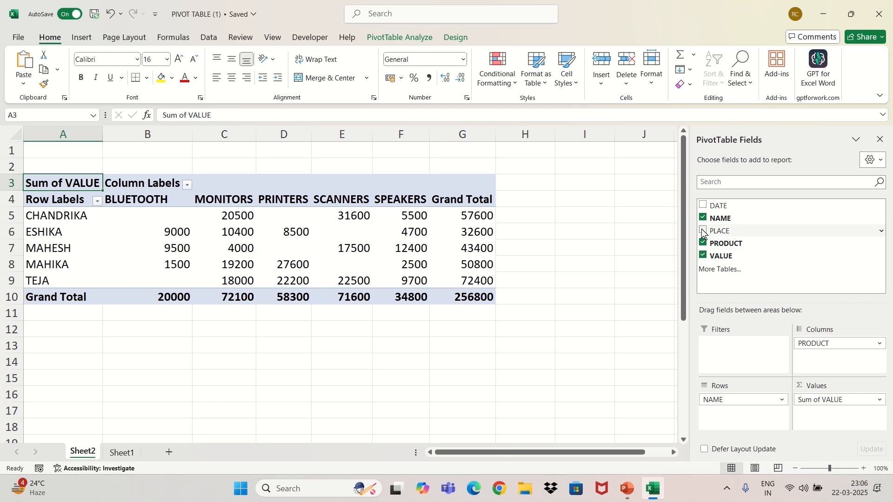
pyautogui.moveTo(701, 230); pyautogui.dragTo(718, 421)
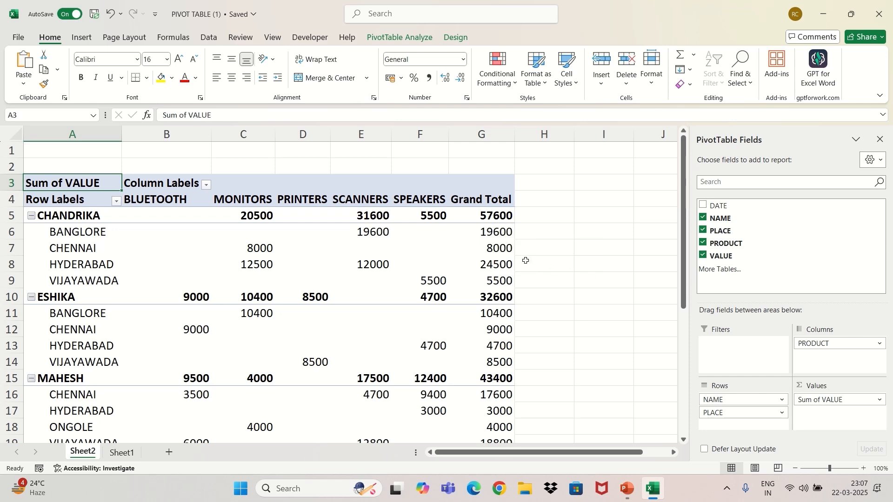
# Step: Scroll through the pivot table to review the name, place and product breakdown
pyautogui.scroll(-4, 474, 249)
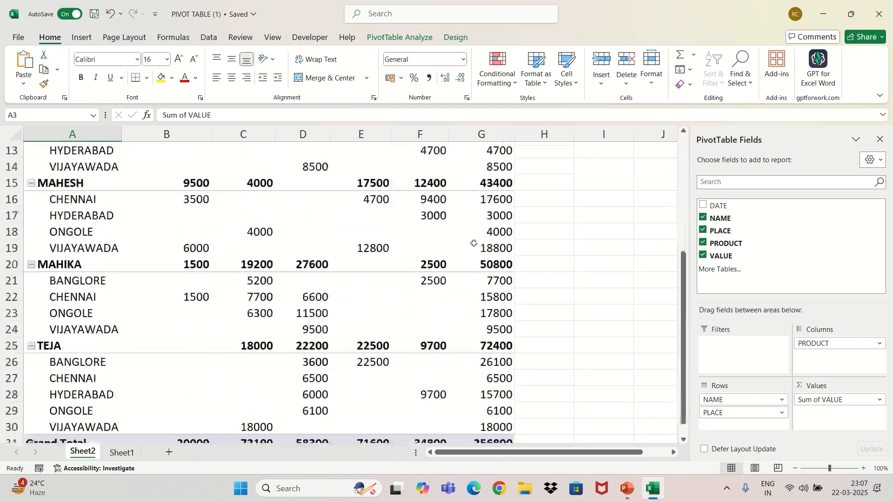
pyautogui.scroll(-3, 467, 228)
pyautogui.scroll(3, 465, 225)
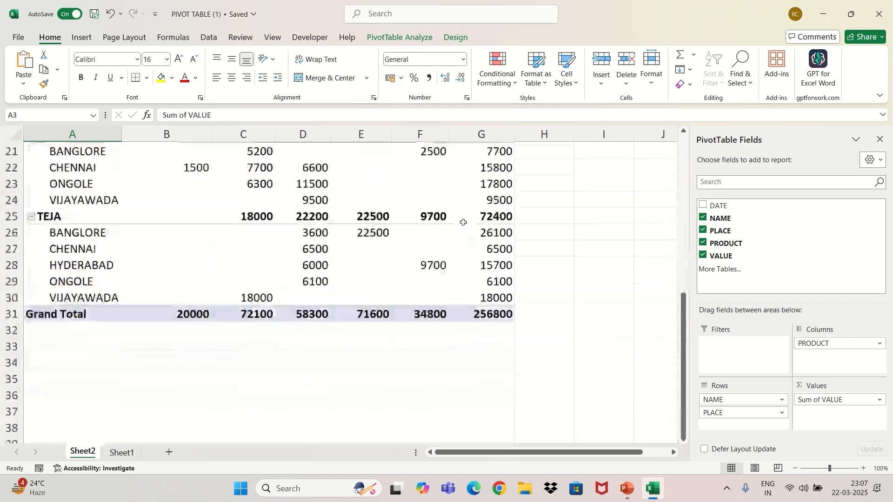
pyautogui.scroll(-1, 463, 221)
pyautogui.scroll(-3, 464, 221)
pyautogui.scroll(5, 464, 214)
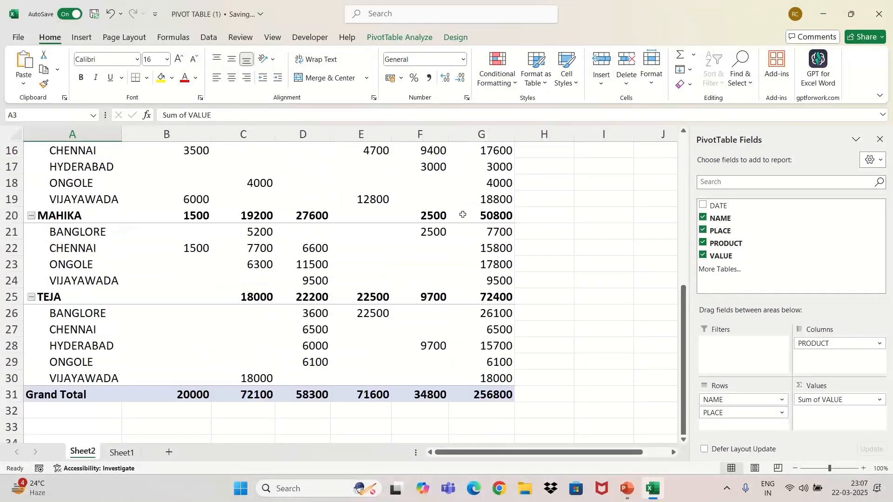
pyautogui.scroll(2, 464, 205)
pyautogui.scroll(-4, 463, 205)
pyautogui.scroll(5, 464, 204)
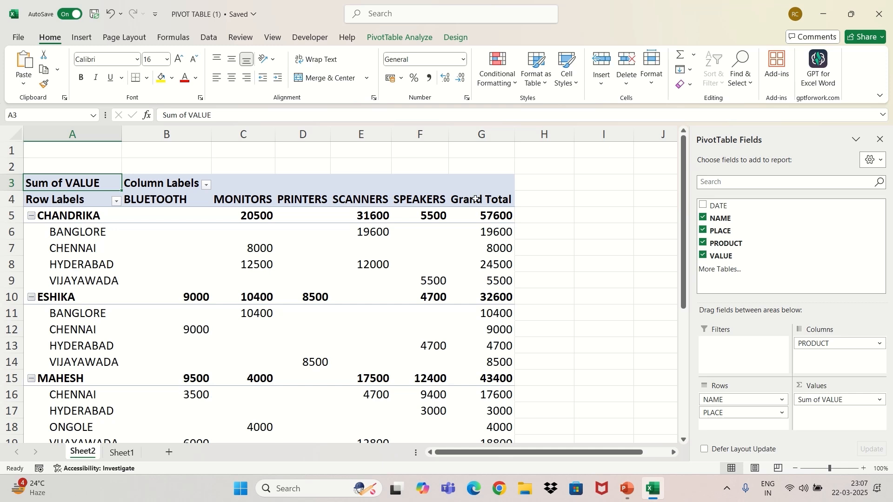
pyautogui.moveTo(447, 232)
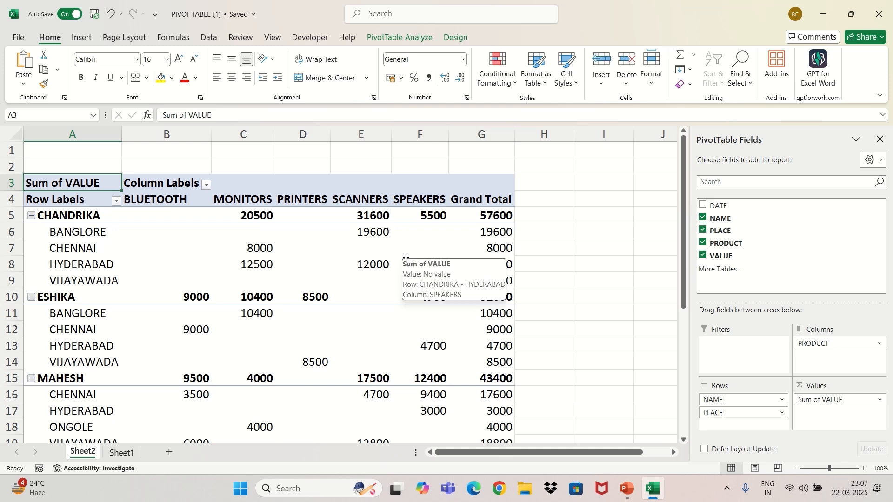
pyautogui.moveTo(405, 241)
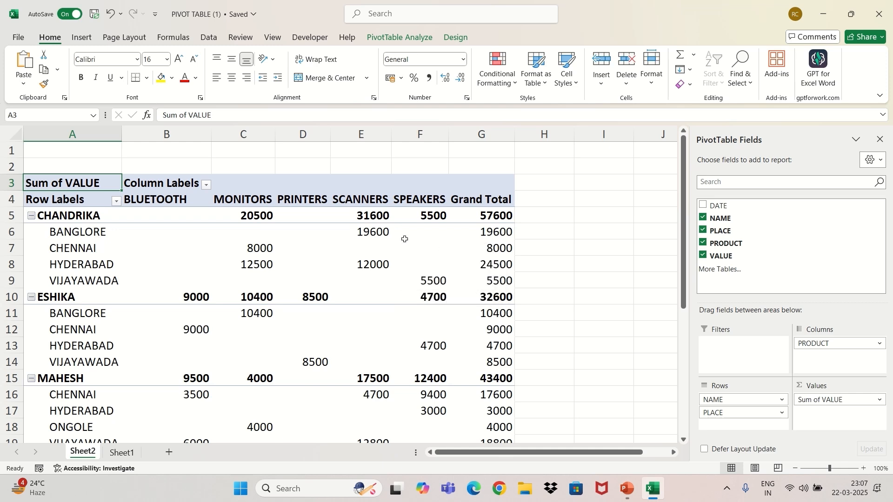